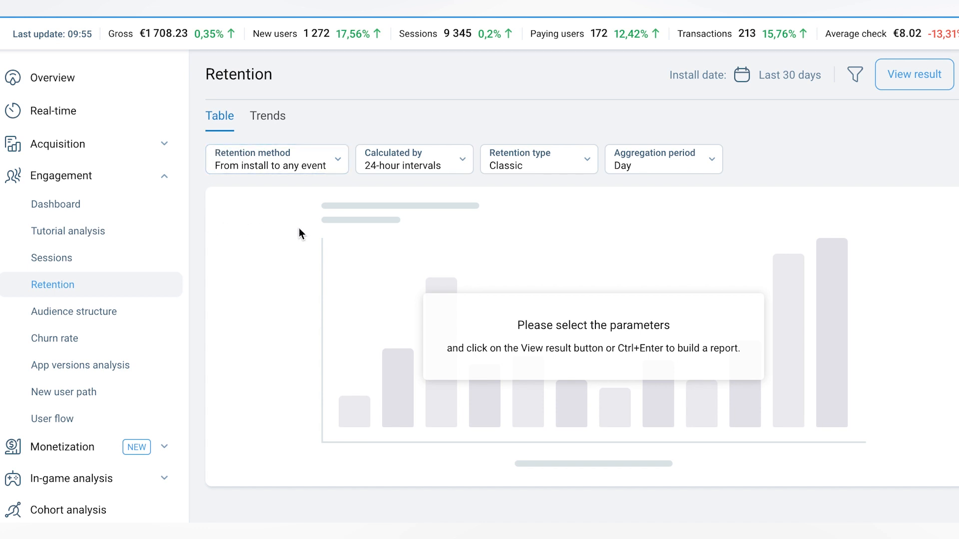
# - Build the retention report for the last 30 days using the From install to any event retention method
pyautogui.click(906, 80)
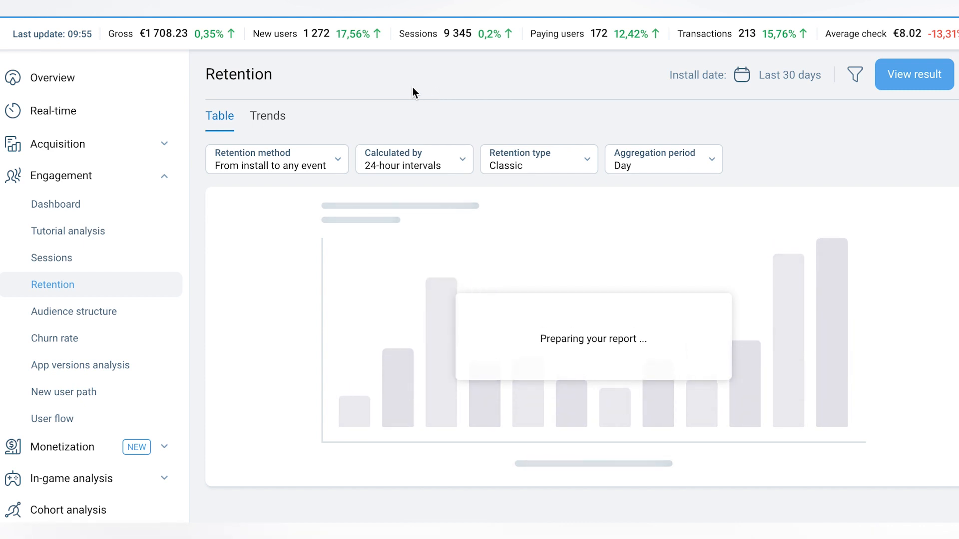
pyautogui.scroll(-1, 413, 87)
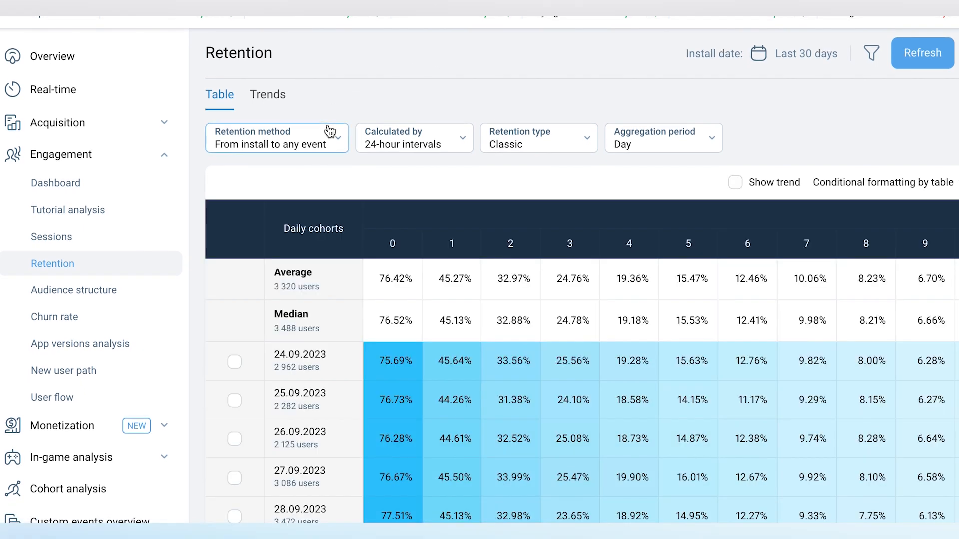
pyautogui.click(329, 143)
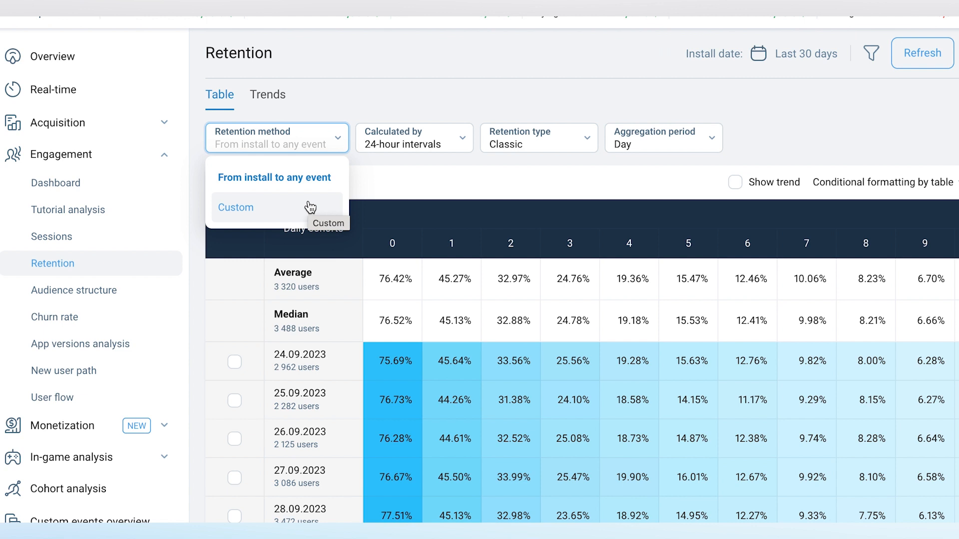
pyautogui.click(326, 181)
# - Examine the daily cohort retention table, including the average and median rows and the columns for further days
pyautogui.scroll(-3, 685, 348)
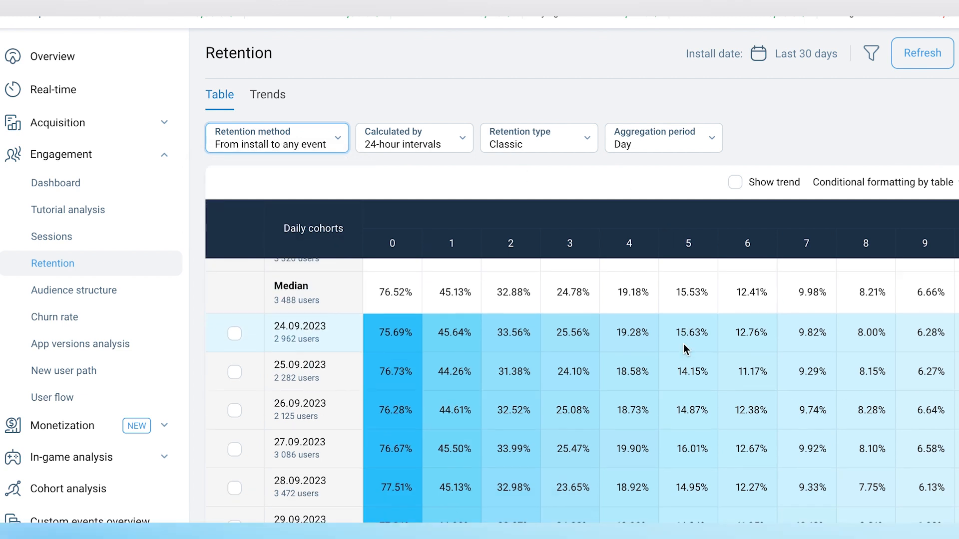
pyautogui.scroll(3, 684, 348)
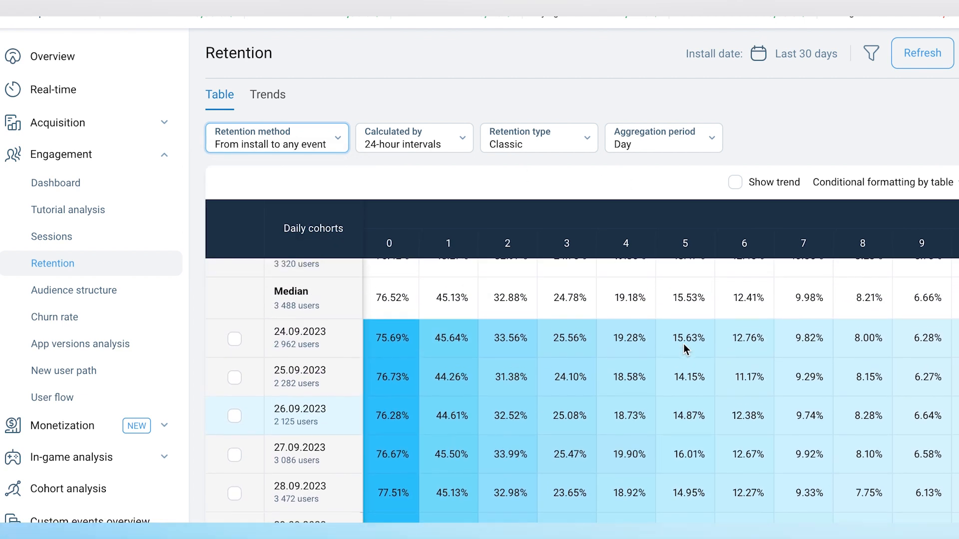
pyautogui.hscroll(2, 684, 348)
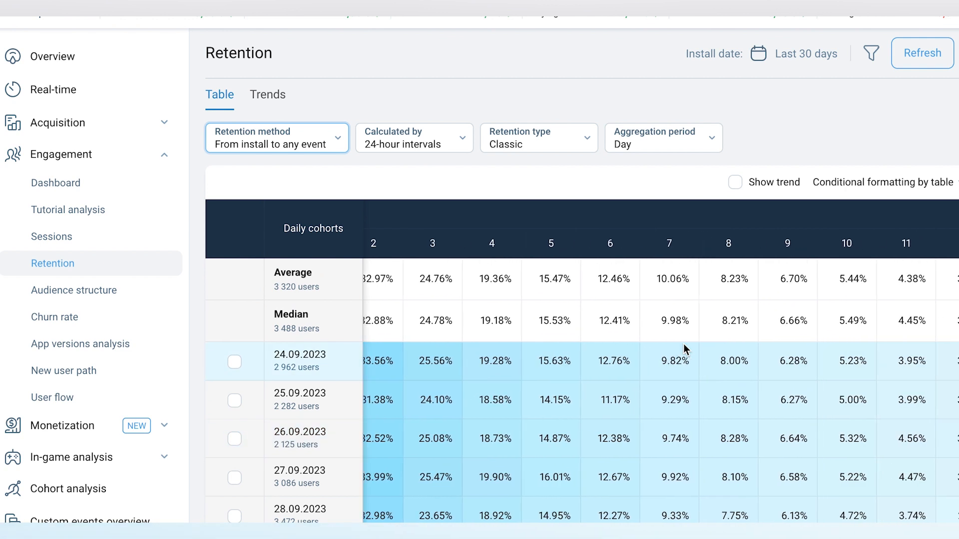
pyautogui.hscroll(3, 684, 348)
pyautogui.hscroll(4, 684, 348)
pyautogui.hscroll(-4, 685, 347)
pyautogui.hscroll(-5, 684, 348)
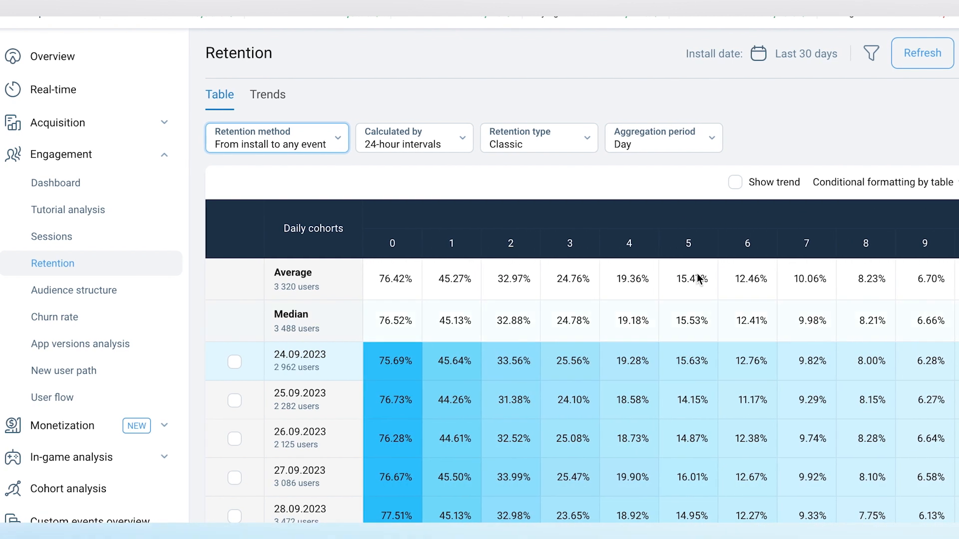
pyautogui.scroll(-3, 501, 272)
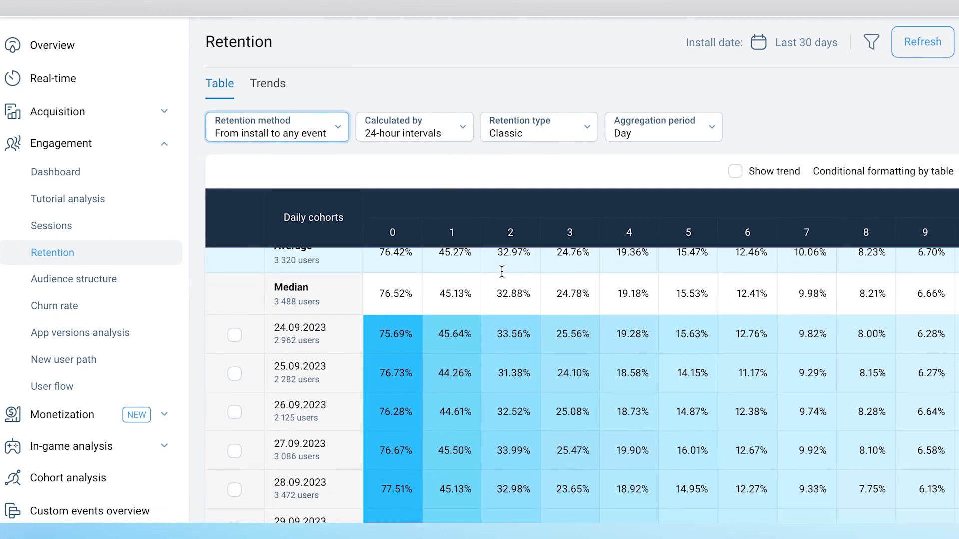
pyautogui.scroll(-1, 502, 272)
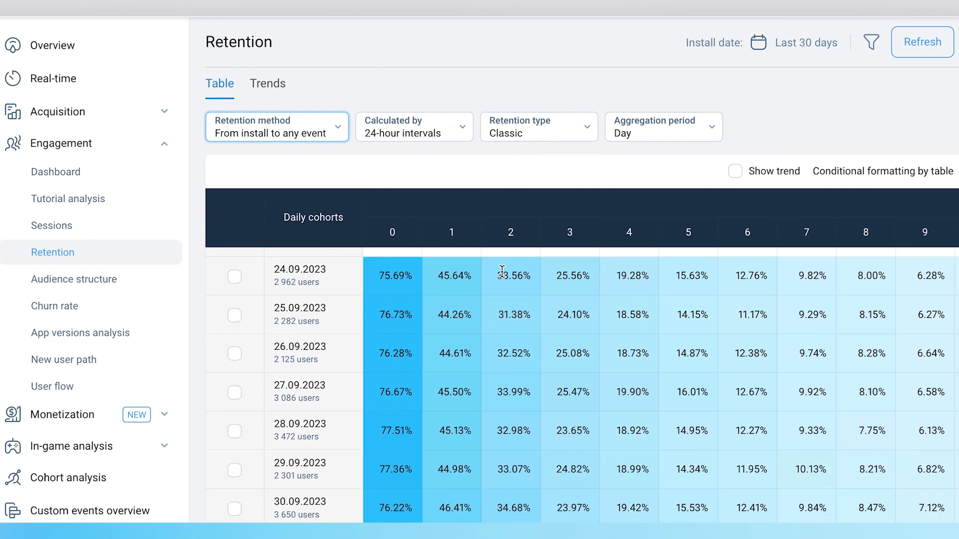
pyautogui.scroll(2, 502, 272)
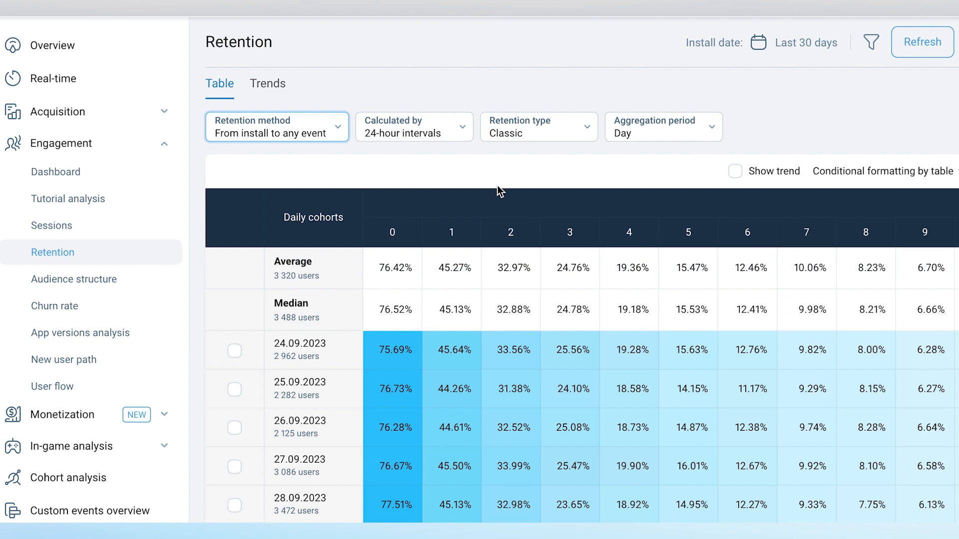
pyautogui.scroll(-1, 498, 186)
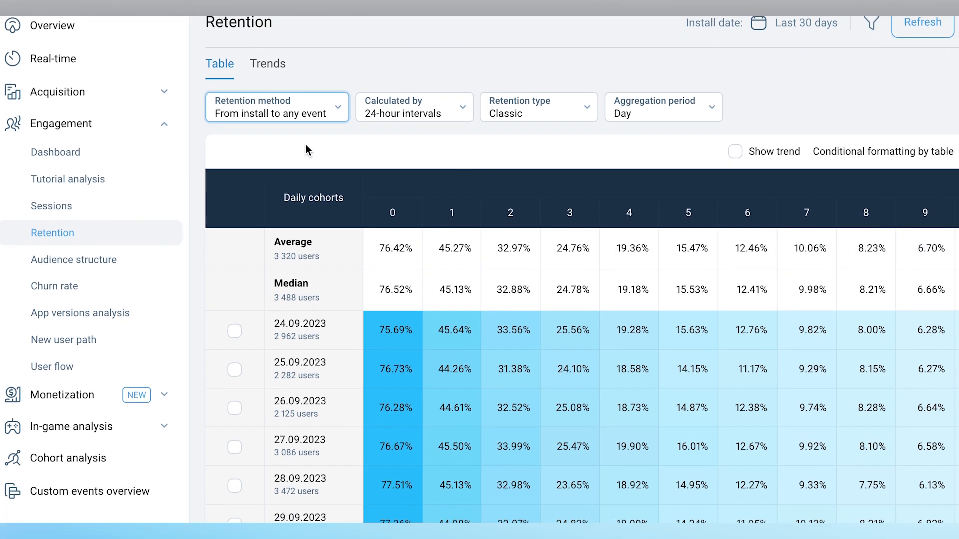
# - Switch the retention method to Custom and review the First event and Return event settings
pyautogui.click(337, 121)
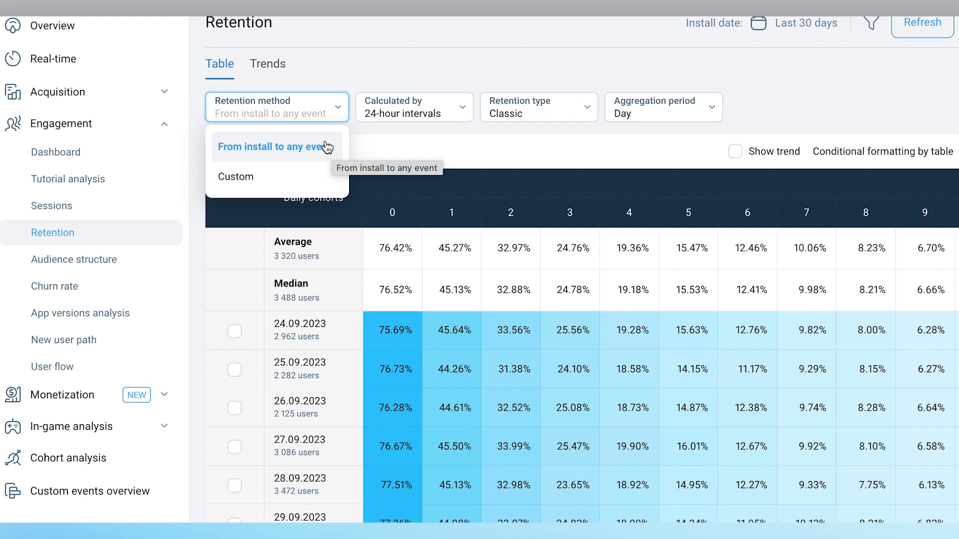
pyautogui.click(235, 184)
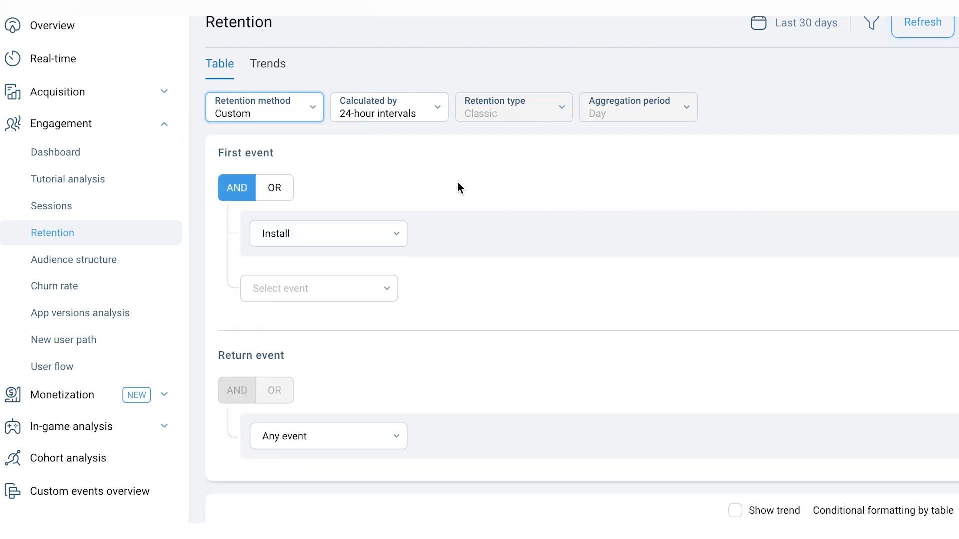
pyautogui.scroll(-2, 458, 186)
pyautogui.scroll(-1, 457, 183)
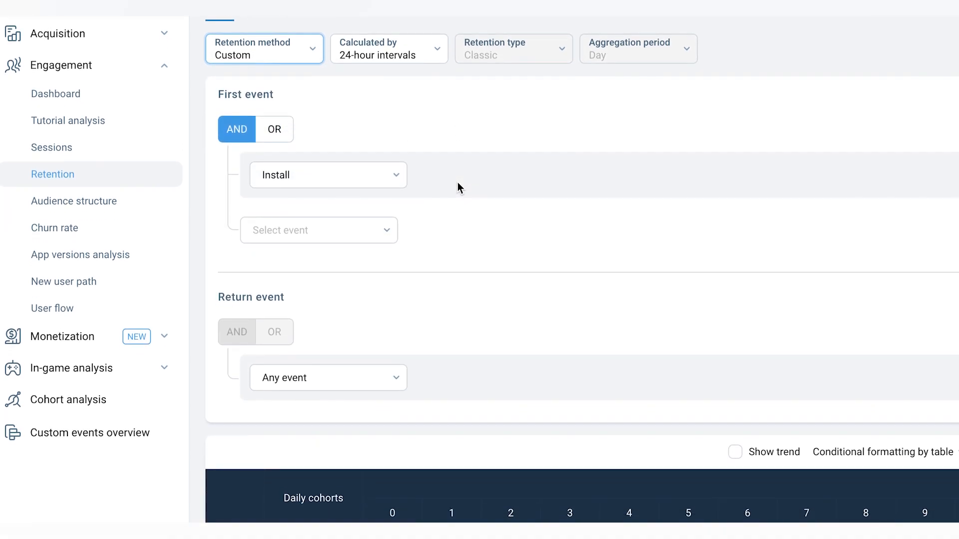
pyautogui.scroll(-1, 457, 182)
pyautogui.scroll(-5, 457, 182)
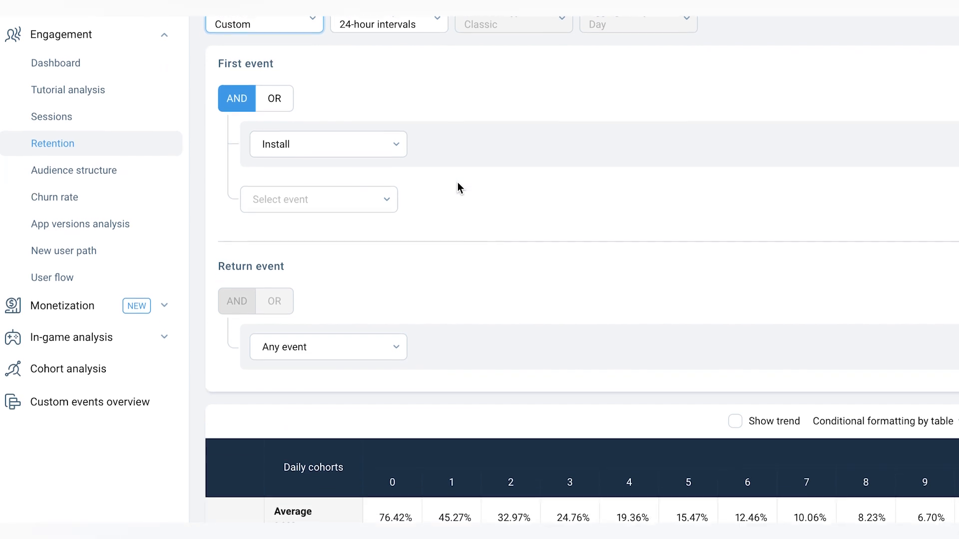
pyautogui.scroll(-2, 458, 188)
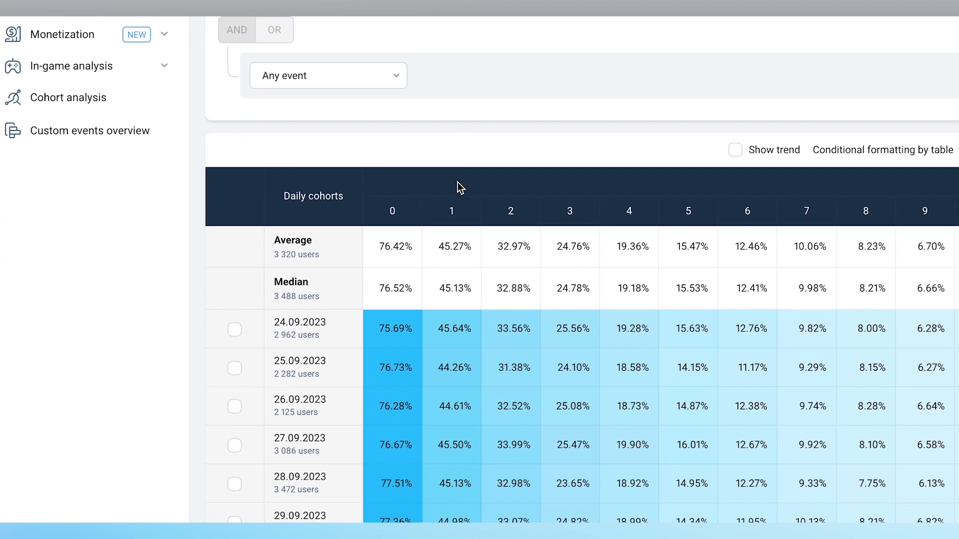
pyautogui.scroll(6, 458, 187)
pyautogui.scroll(2, 457, 182)
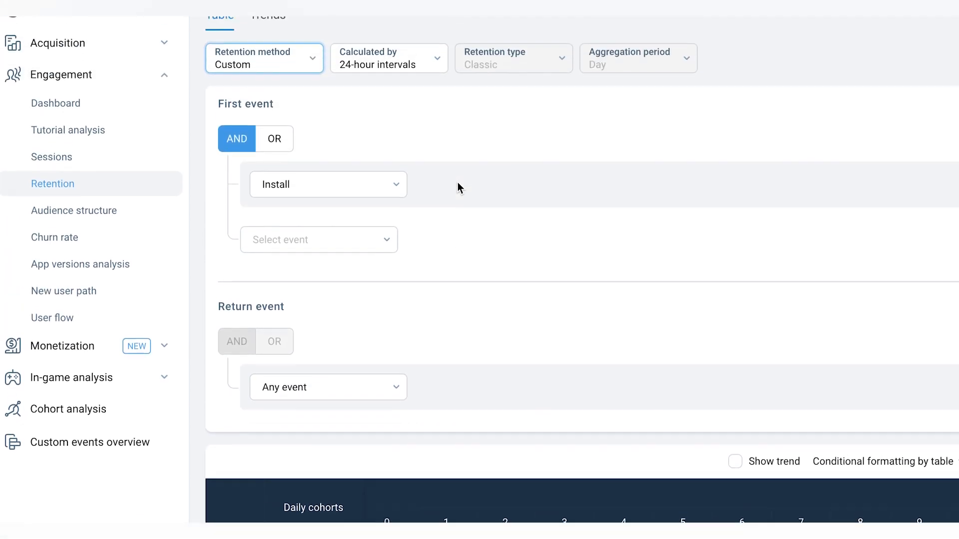
pyautogui.scroll(-1, 446, 215)
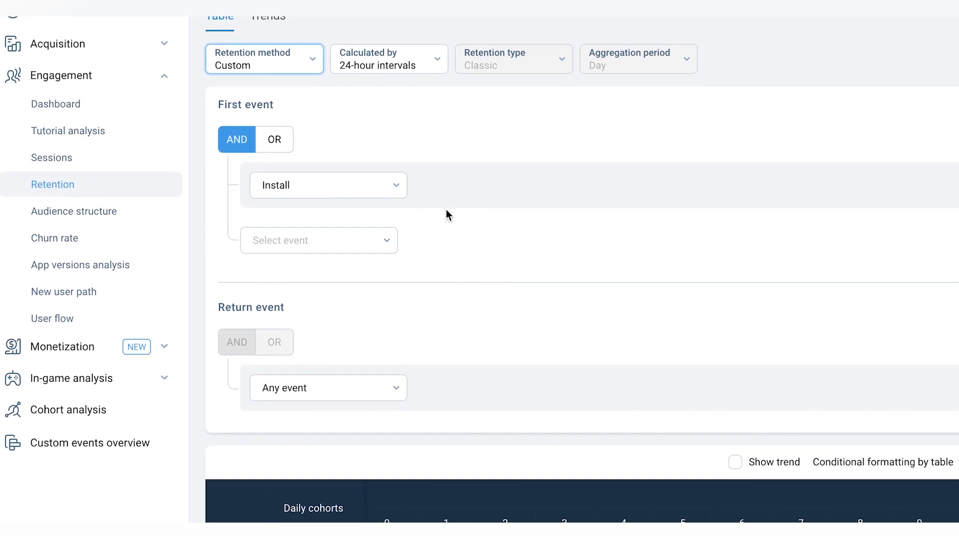
# - Keep Install as the first event and set the return event to Push click
pyautogui.click(383, 191)
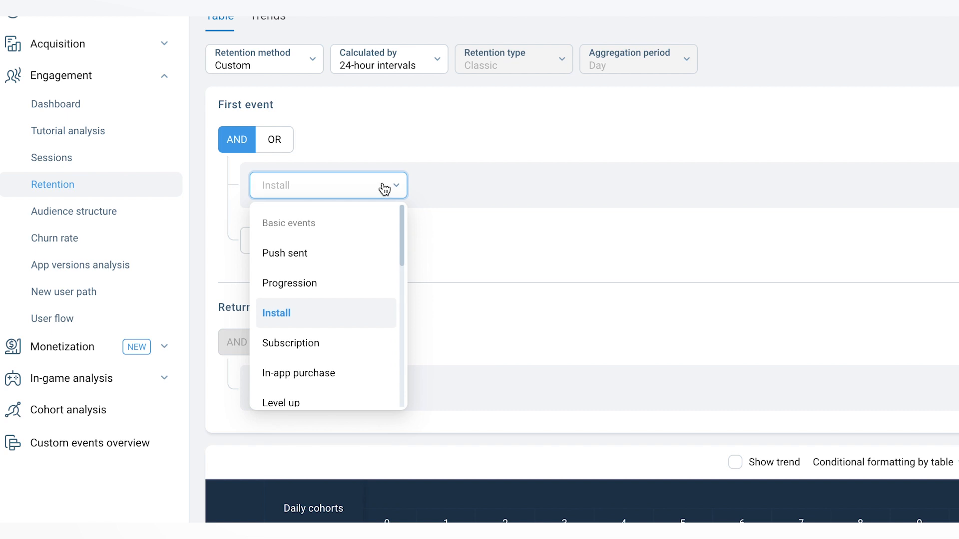
pyautogui.click(385, 188)
pyautogui.scroll(-3, 403, 277)
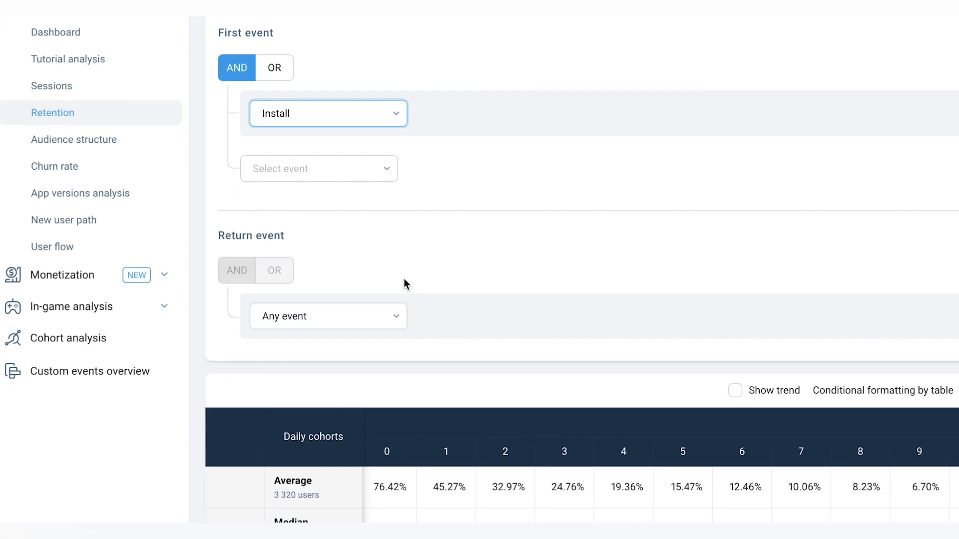
pyautogui.click(383, 318)
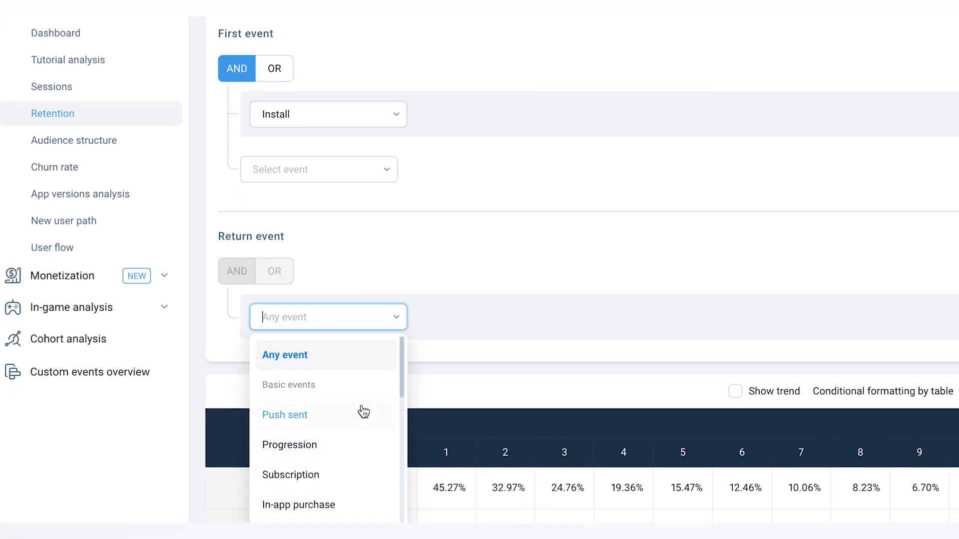
pyautogui.scroll(-2, 361, 420)
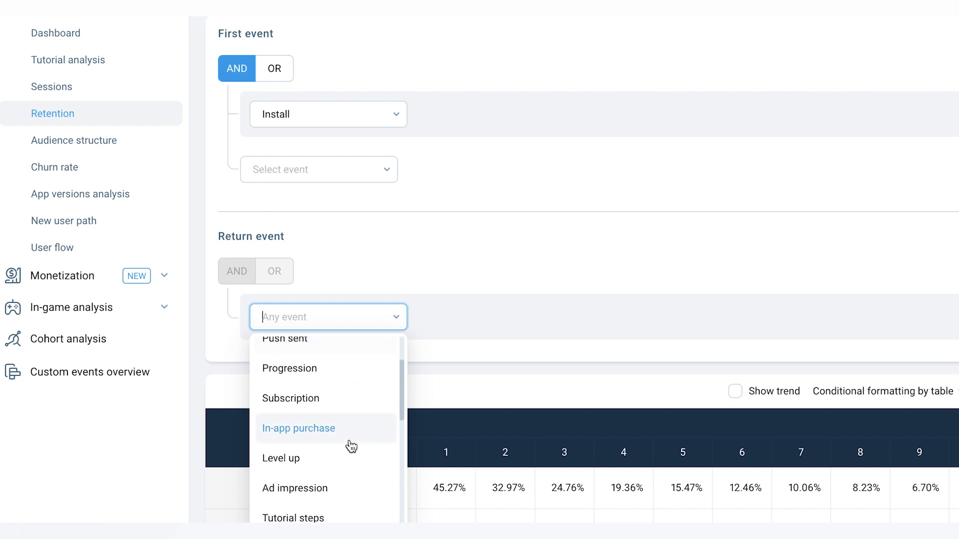
pyautogui.scroll(-3, 348, 468)
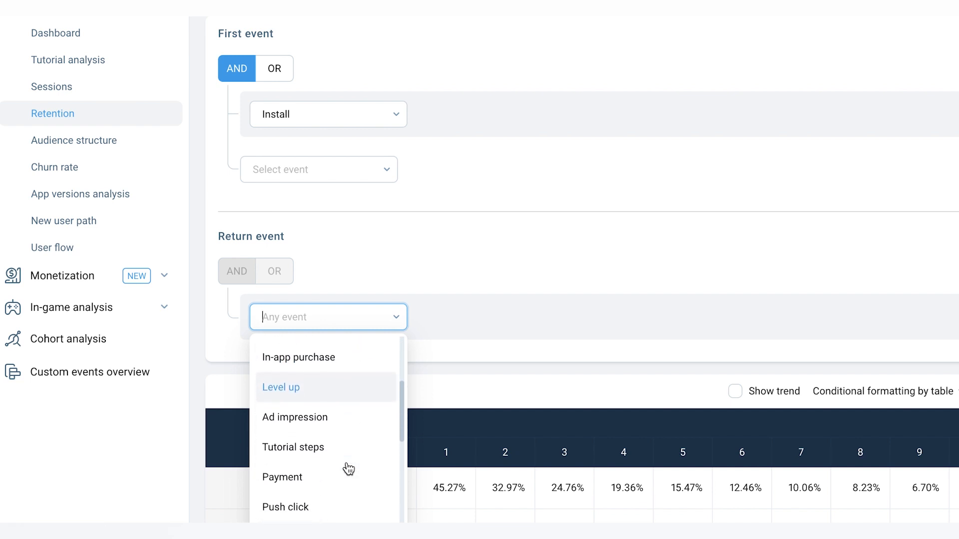
pyautogui.scroll(-2, 348, 470)
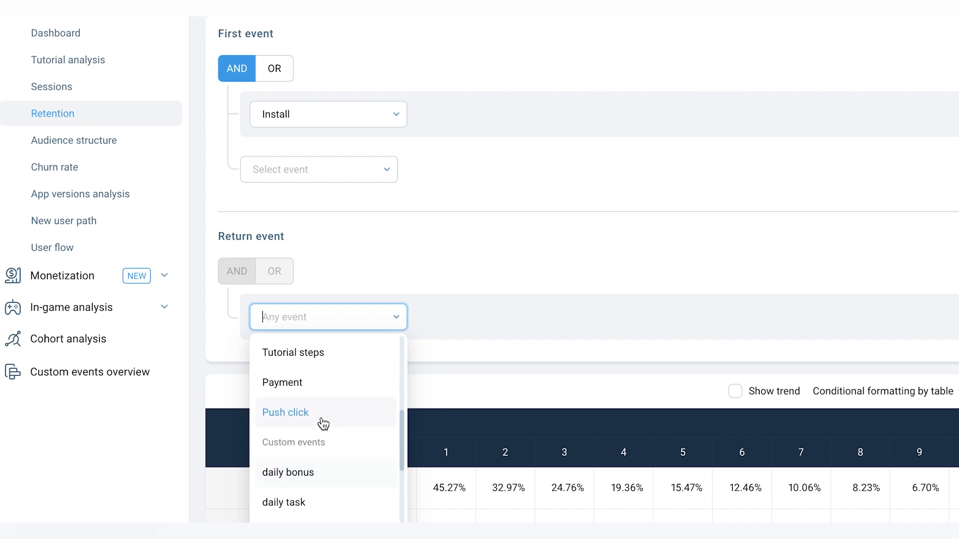
pyautogui.click(321, 417)
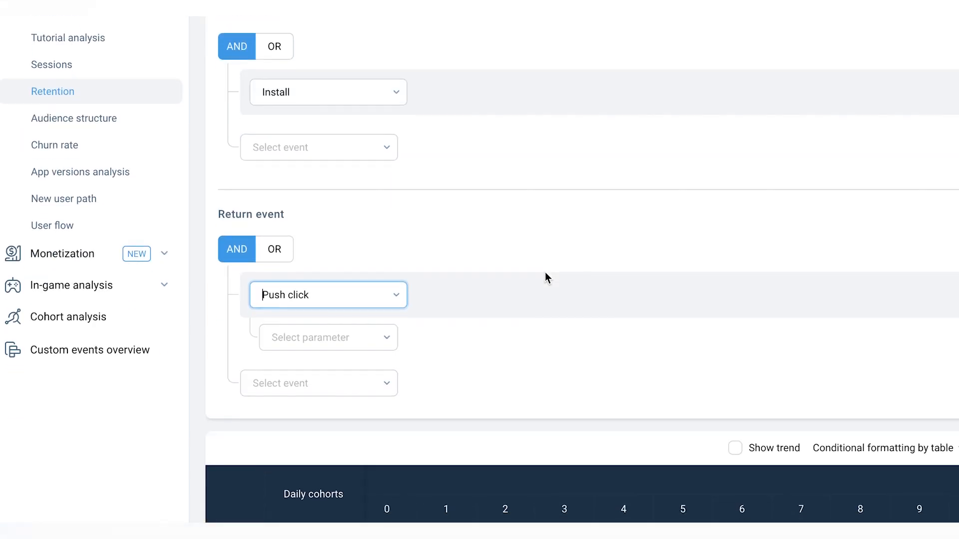
# - Add the campaign parameter to the Push click return event and leave its condition at All
pyautogui.click(380, 341)
pyautogui.click(371, 370)
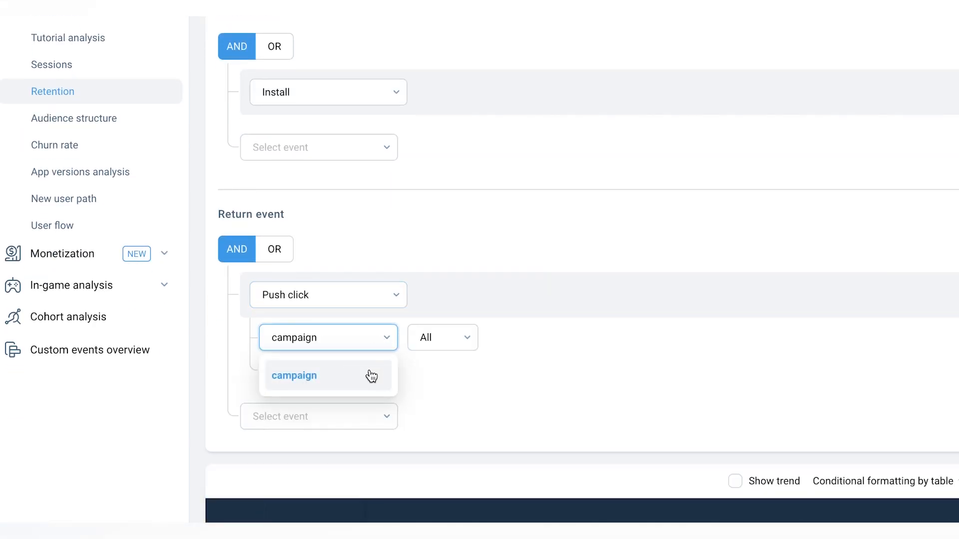
pyautogui.click(365, 383)
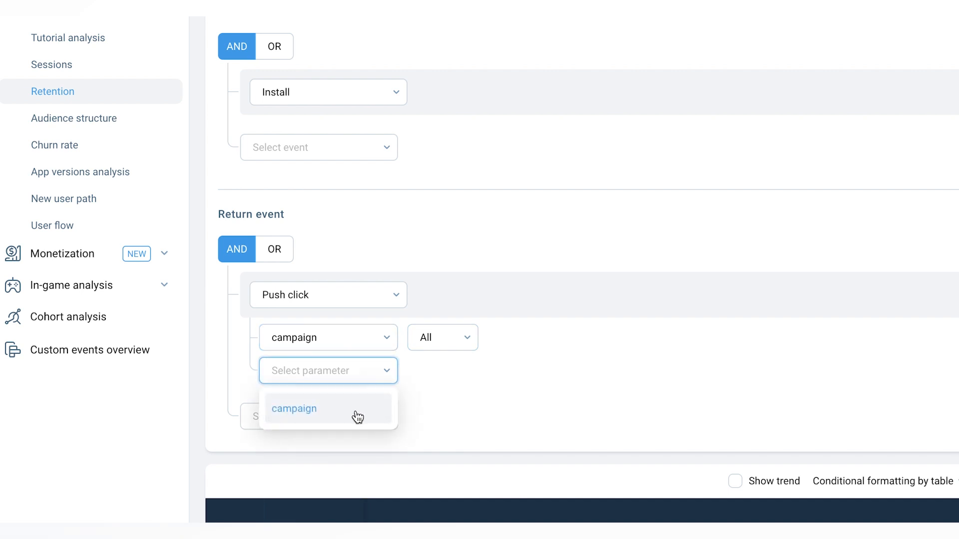
pyautogui.click(442, 338)
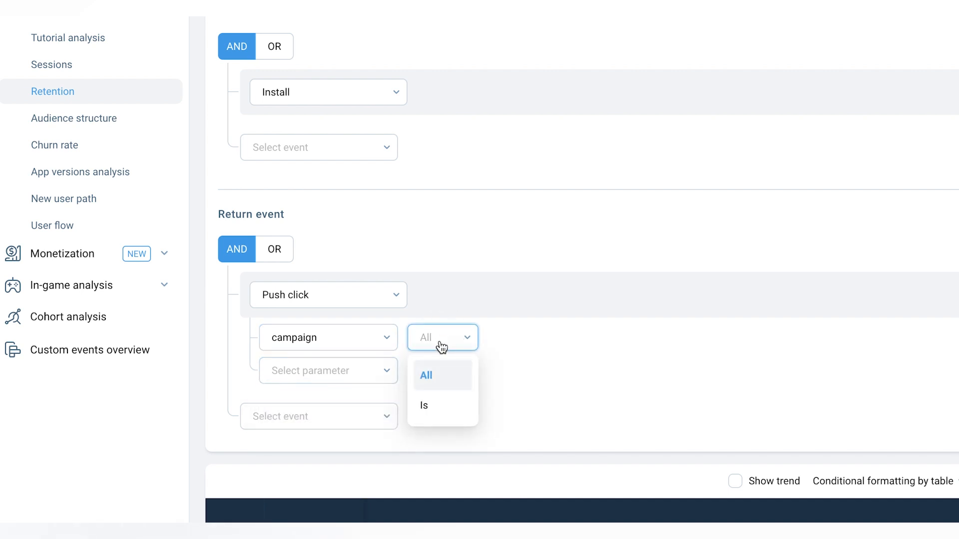
pyautogui.click(442, 383)
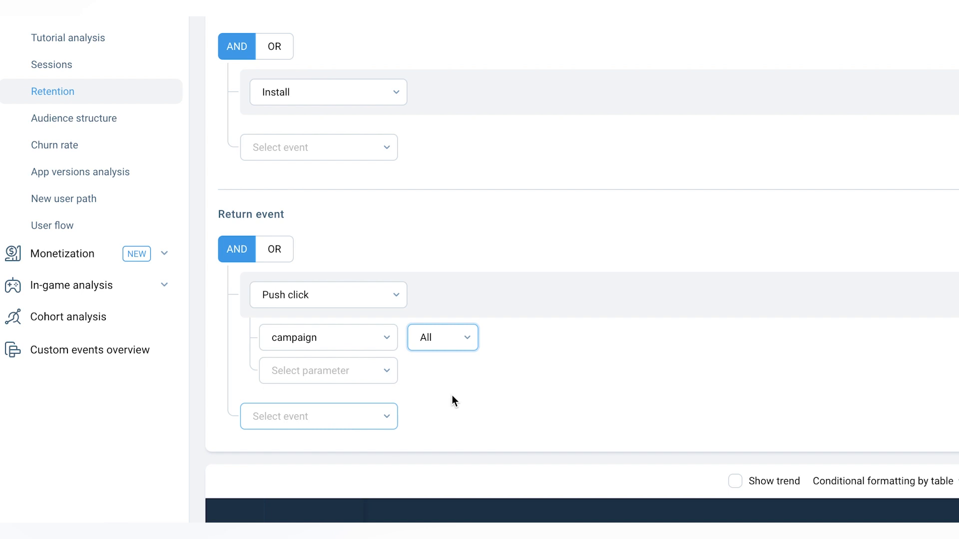
# - Refresh the retention report with the Install and Push click events and examine the rebuilt daily cohort table
pyautogui.scroll(1, 528, 387)
pyautogui.scroll(-5, 528, 388)
pyautogui.scroll(7, 528, 388)
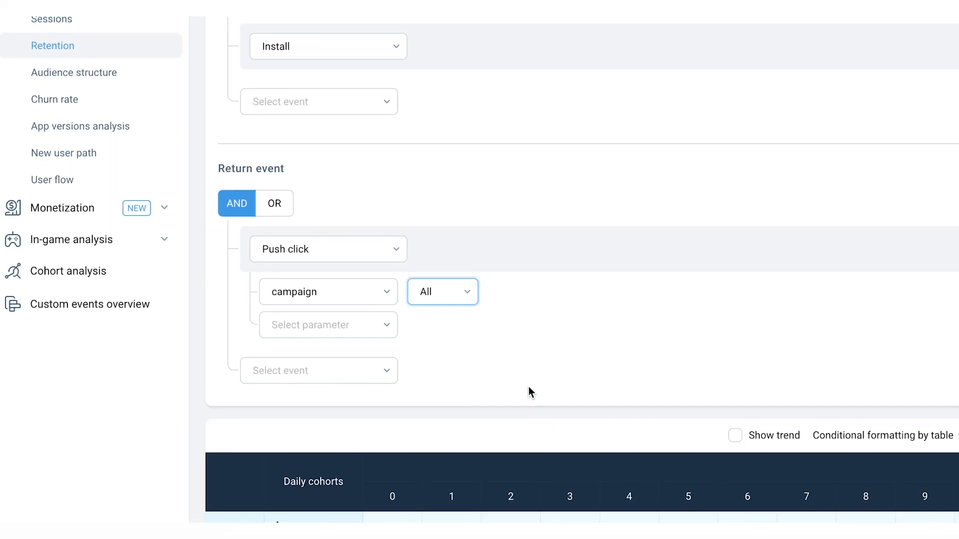
pyautogui.scroll(1, 530, 391)
pyautogui.click(915, 53)
pyautogui.scroll(-7, 855, 264)
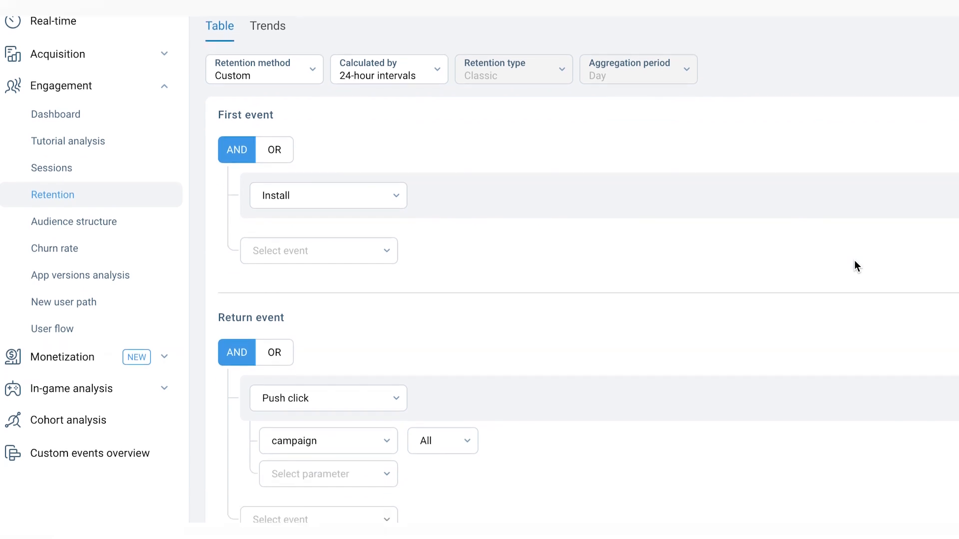
pyautogui.scroll(-2, 855, 264)
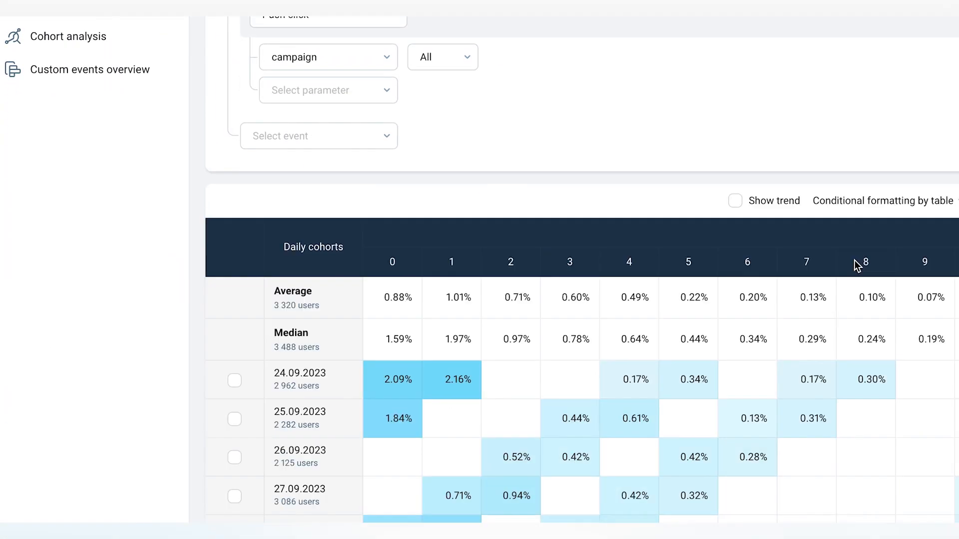
pyautogui.scroll(-5, 854, 265)
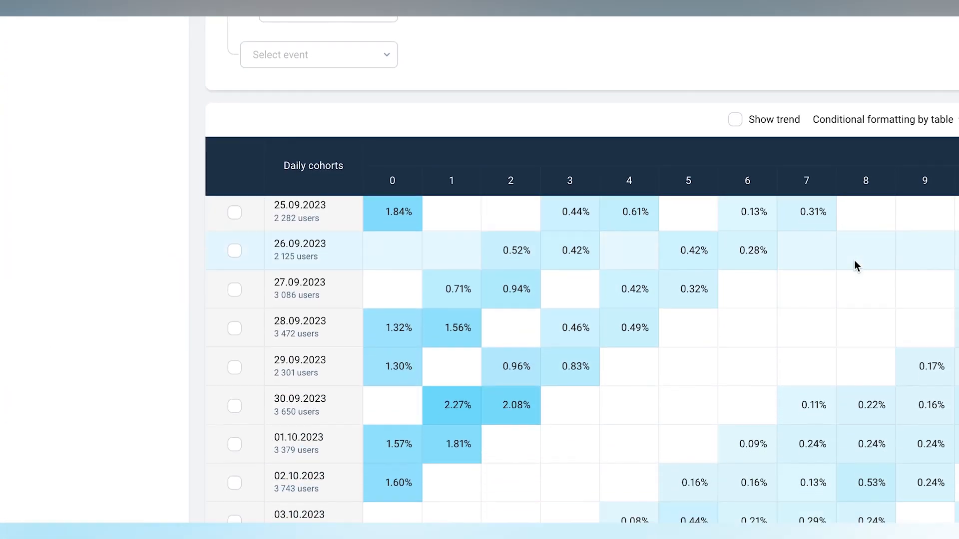
pyautogui.scroll(-3, 855, 265)
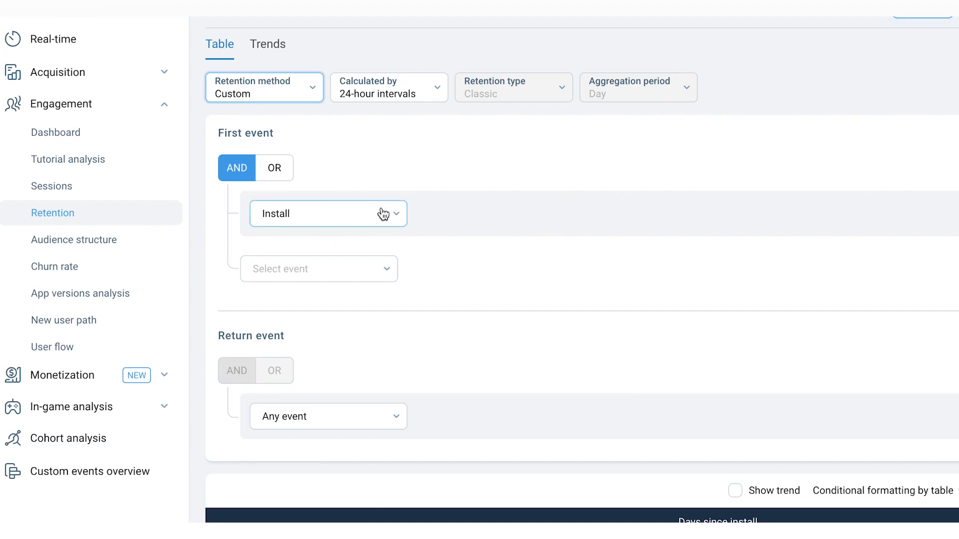
# - Examine the basic and custom events available for the First event, then open the Return event choices
pyautogui.click(395, 218)
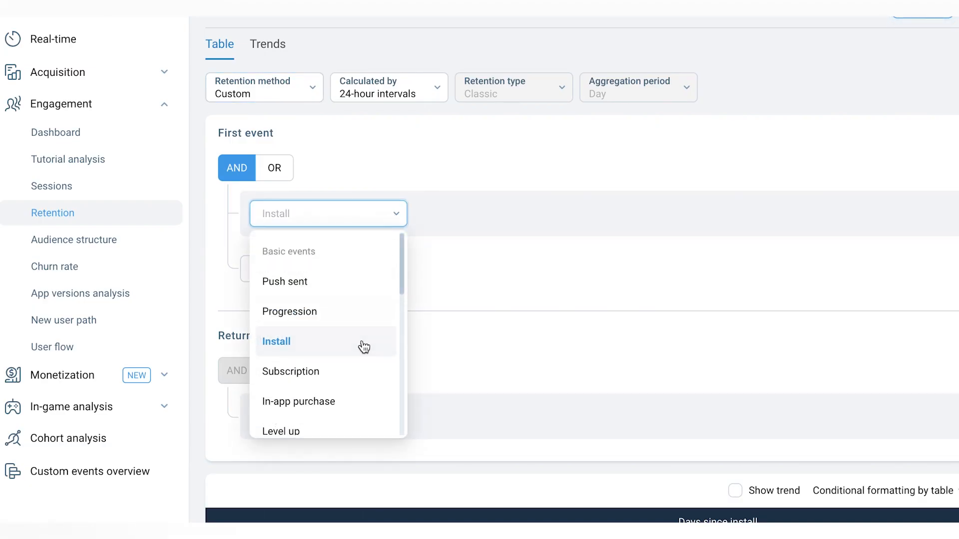
pyautogui.scroll(-3, 364, 347)
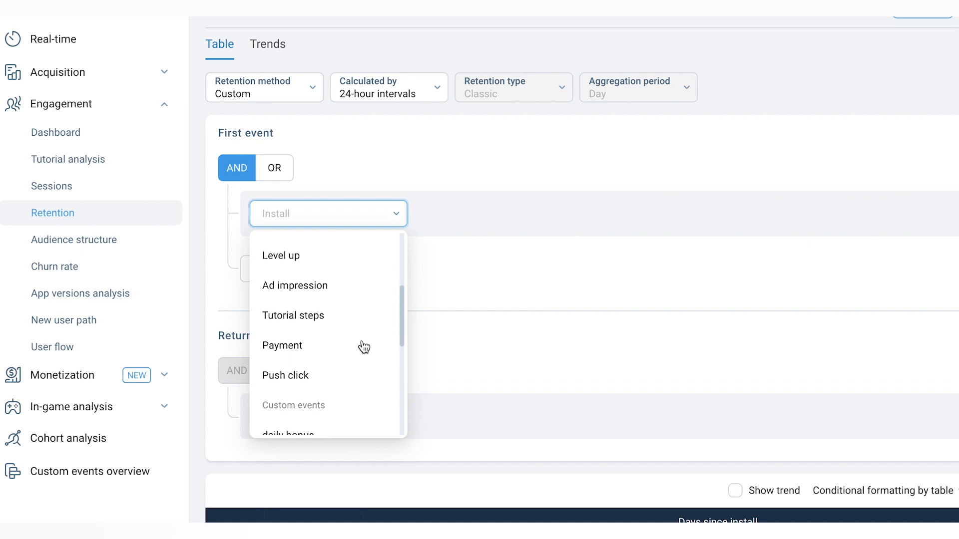
pyautogui.scroll(-2, 364, 347)
pyautogui.scroll(1, 364, 347)
pyautogui.scroll(-2, 364, 347)
pyautogui.scroll(-3, 364, 347)
pyautogui.scroll(5, 364, 347)
pyautogui.scroll(5, 364, 347)
pyautogui.scroll(-3, 364, 347)
pyautogui.scroll(-1, 338, 391)
pyautogui.scroll(-5, 338, 391)
pyautogui.scroll(-2, 338, 391)
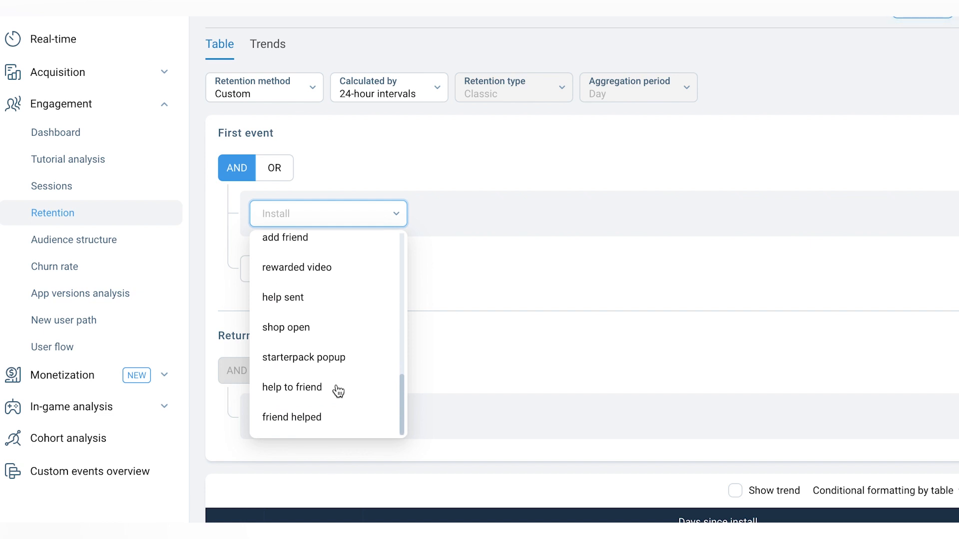
pyautogui.click(496, 299)
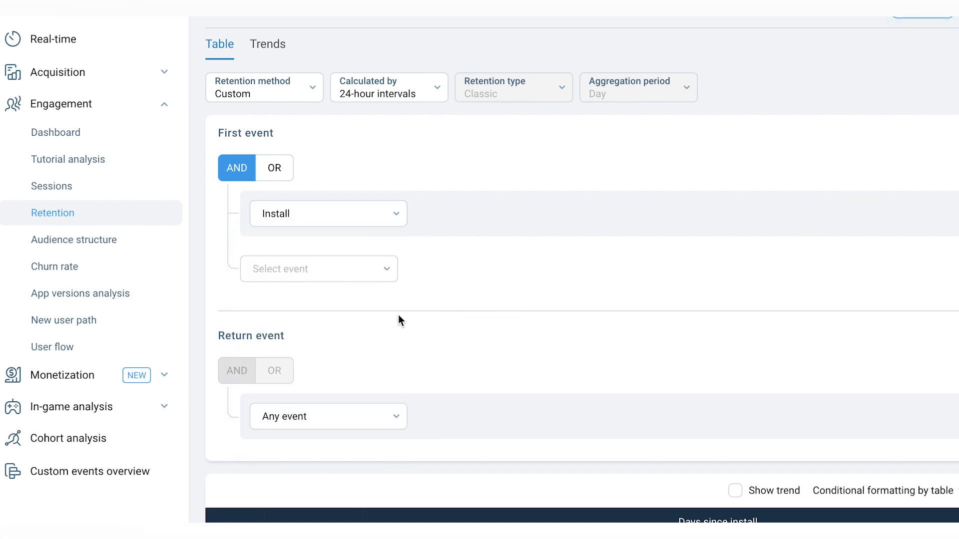
pyautogui.scroll(-1, 397, 315)
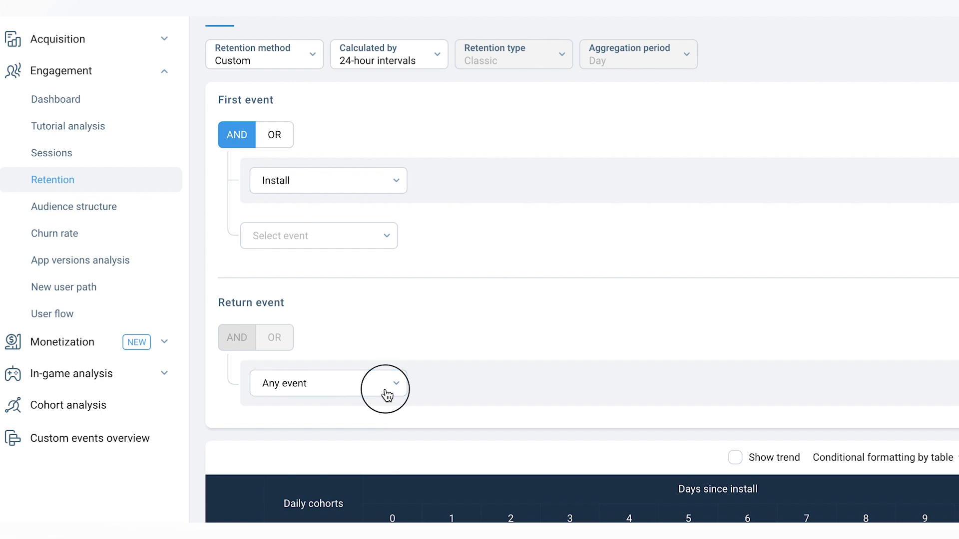
pyautogui.click(388, 395)
# - For the From install to any event report, set the retention type to Rolling and the calculation to Calendar days
pyautogui.scroll(1, 376, 325)
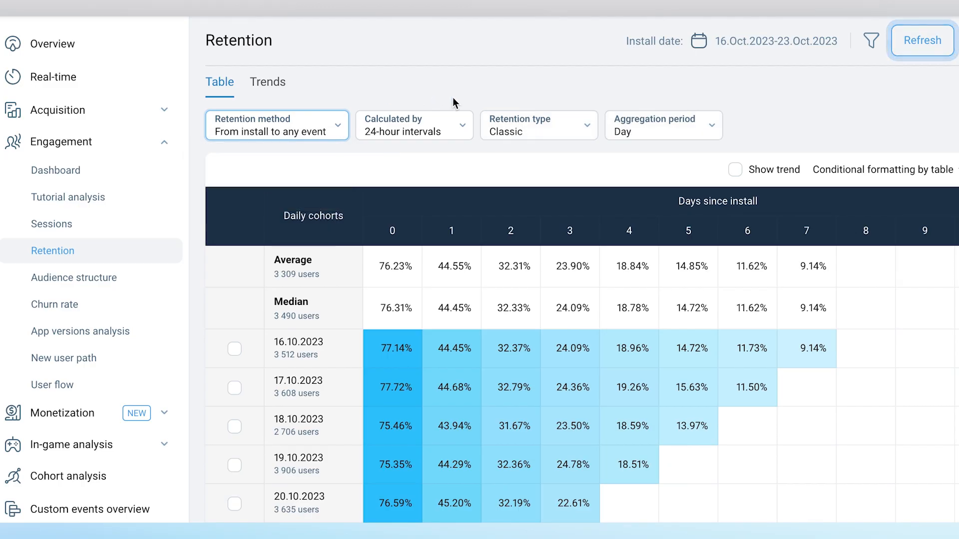
pyautogui.scroll(-3, 495, 102)
pyautogui.click(571, 53)
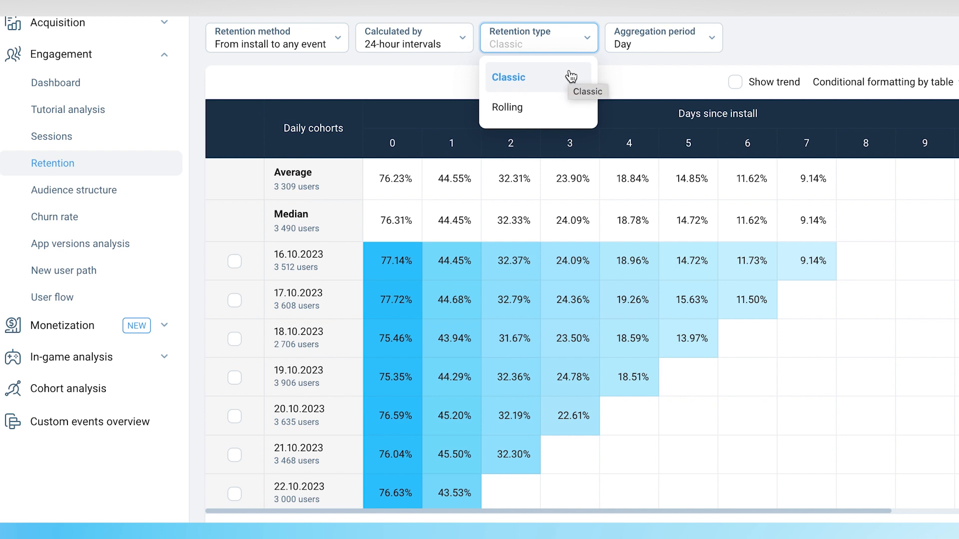
pyautogui.click(564, 116)
pyautogui.scroll(3, 601, 83)
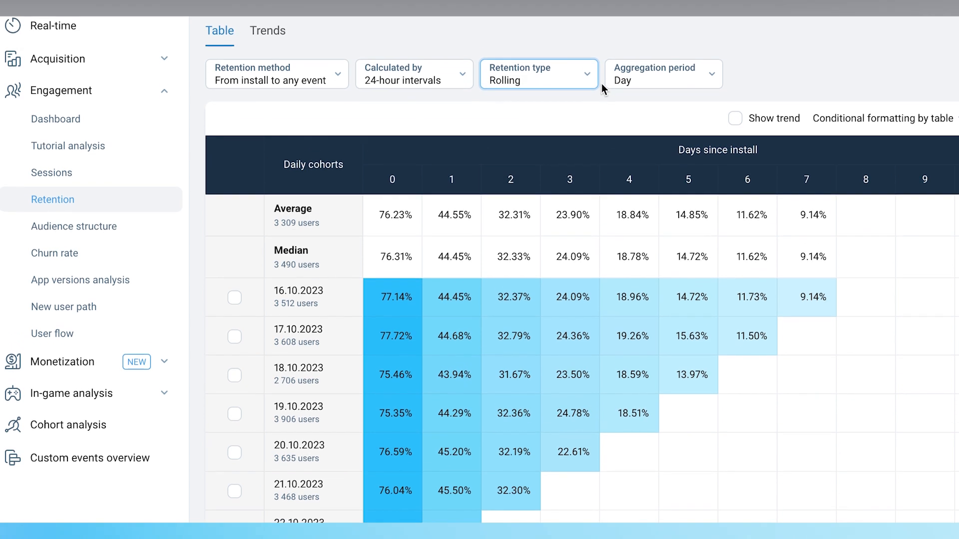
pyautogui.scroll(1, 602, 87)
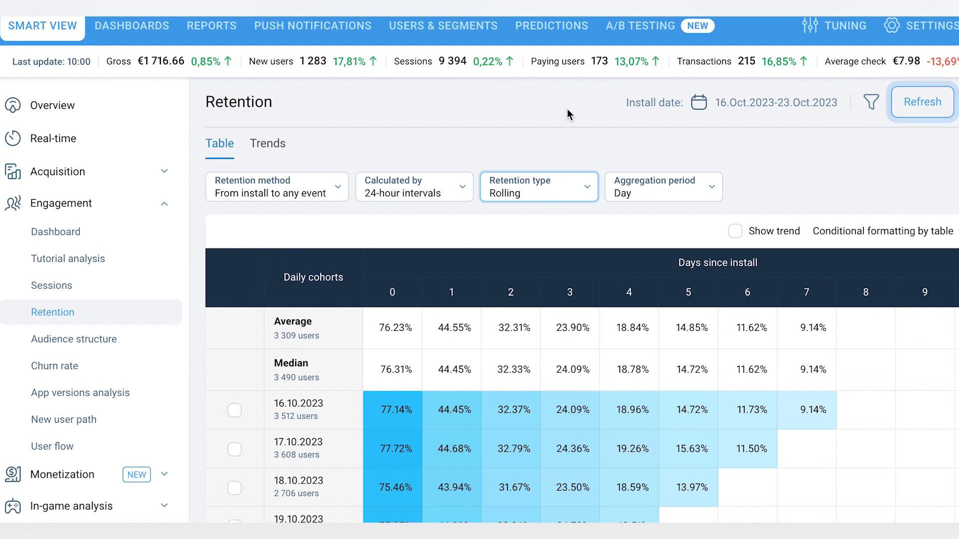
pyautogui.click(447, 197)
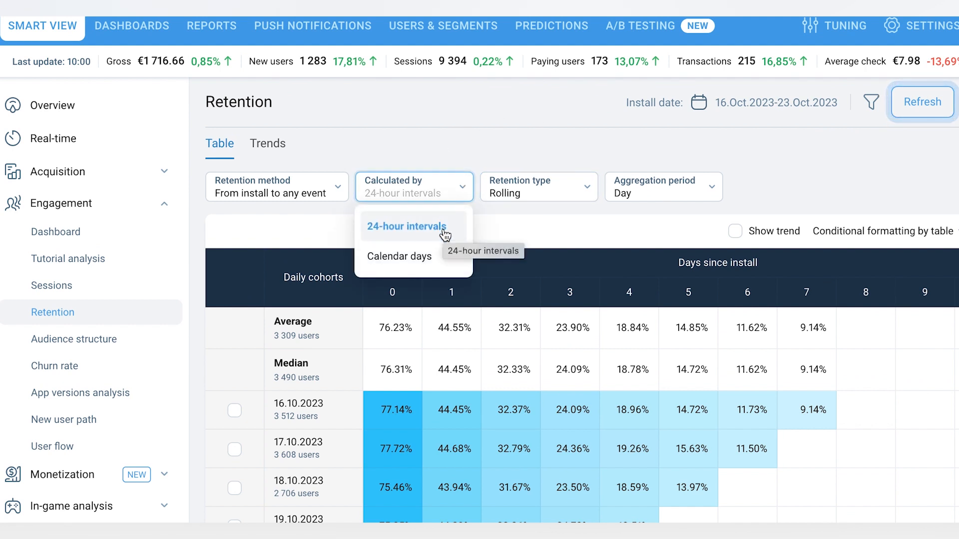
pyautogui.click(443, 261)
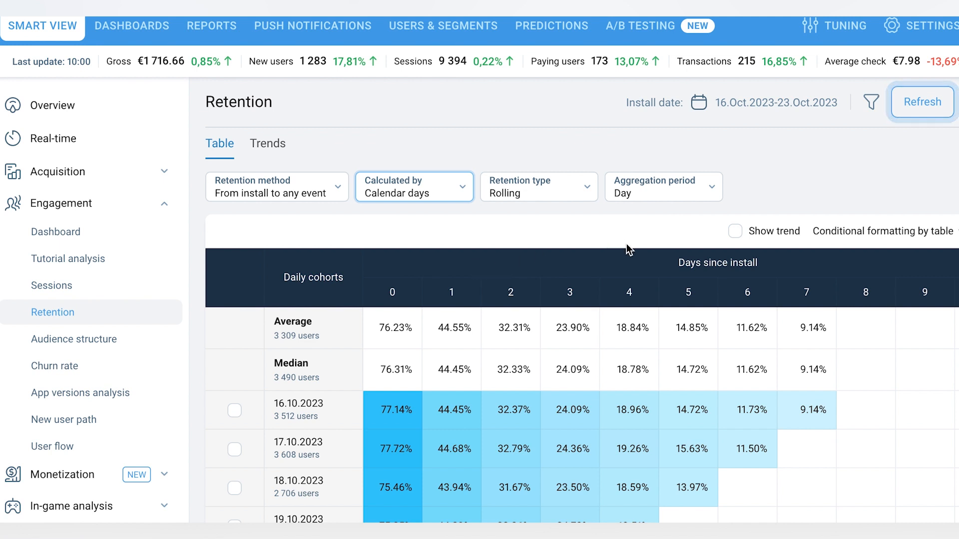
# - Set the aggregation period to Week and refresh the retention table with Show trend enabled
pyautogui.click(664, 199)
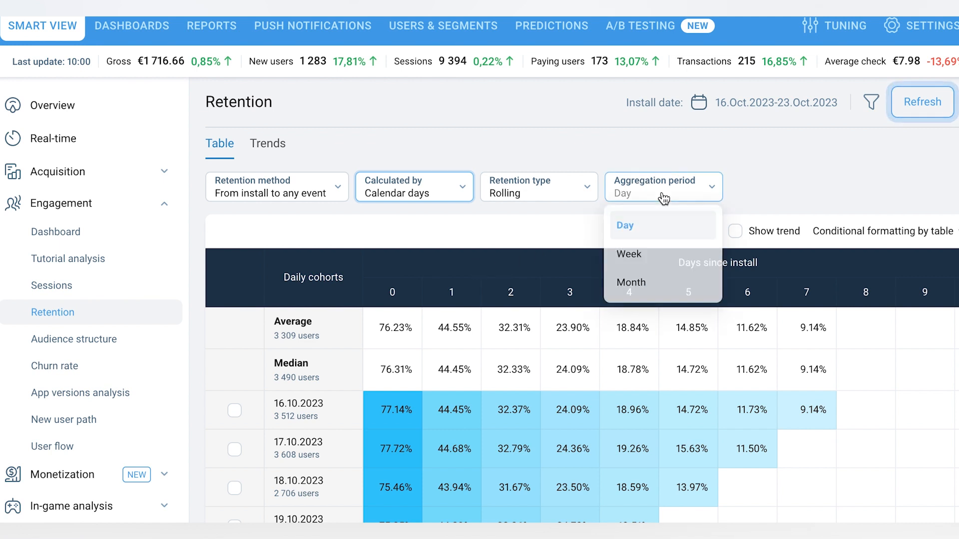
pyautogui.click(656, 262)
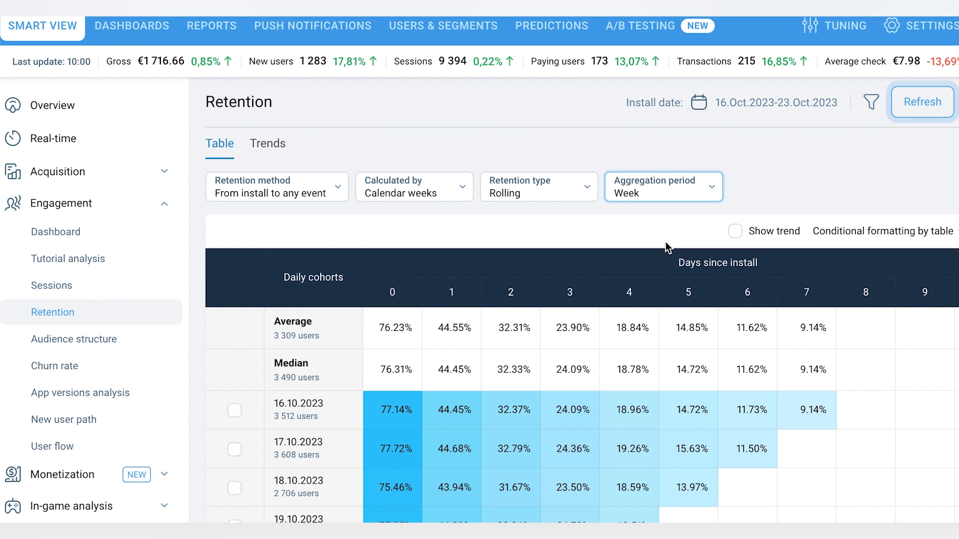
pyautogui.click(735, 231)
pyautogui.click(922, 102)
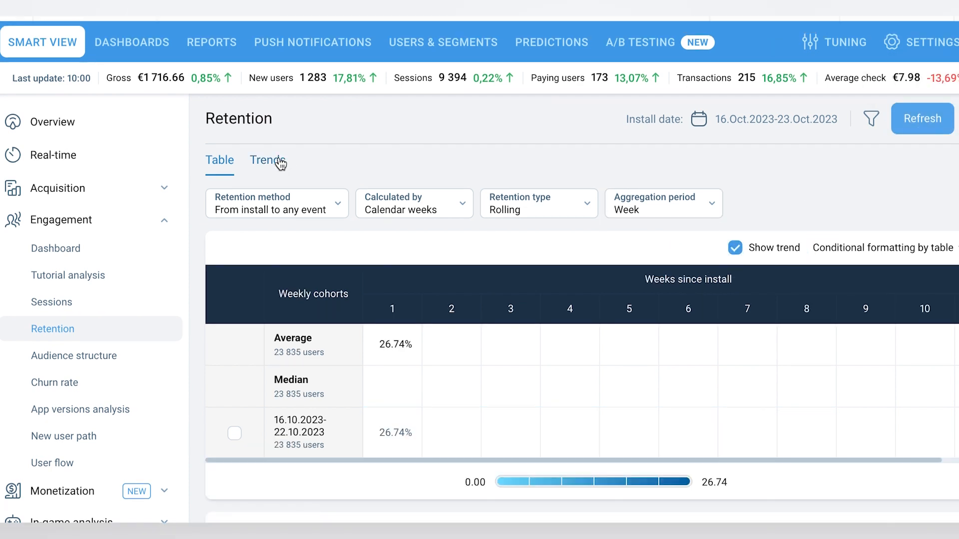
# - Build the daily Trends report for Day 1 and Day 7 classic retention by calendar days and examine its chart
pyautogui.click(280, 161)
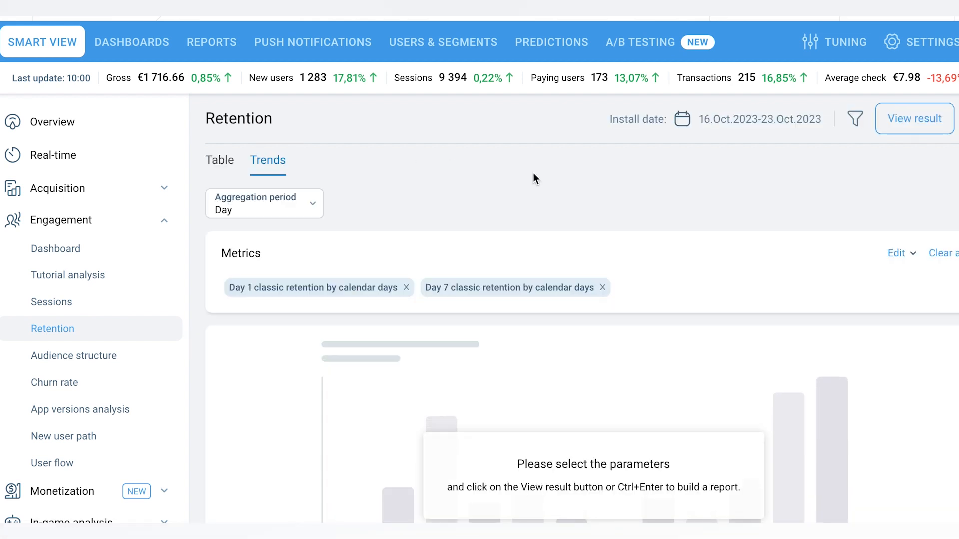
pyautogui.scroll(-1, 799, 214)
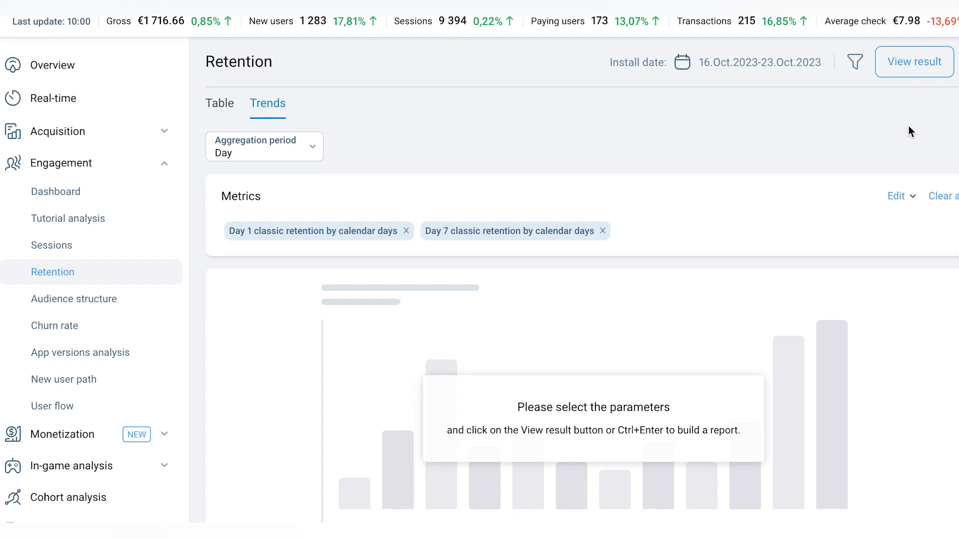
pyautogui.click(916, 60)
pyautogui.scroll(-1, 756, 151)
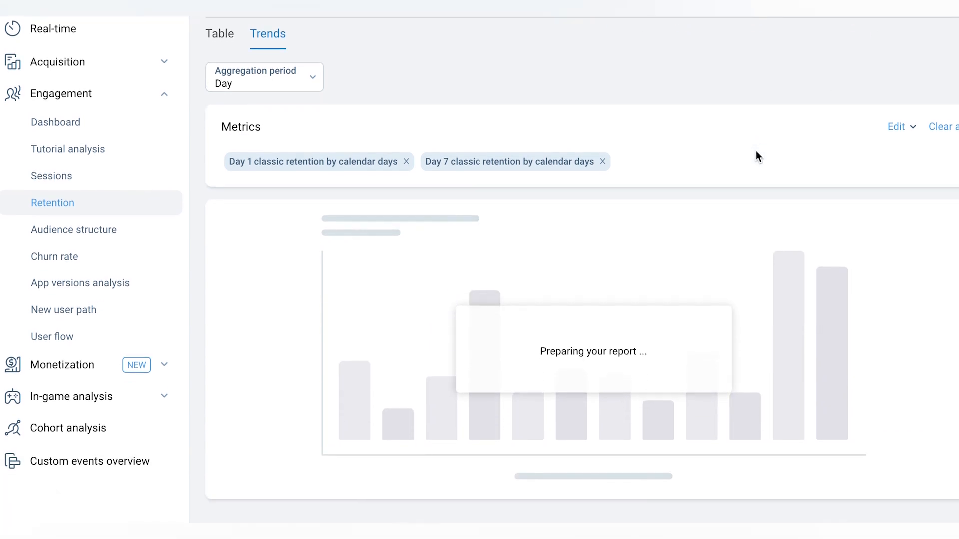
pyautogui.scroll(1, 756, 151)
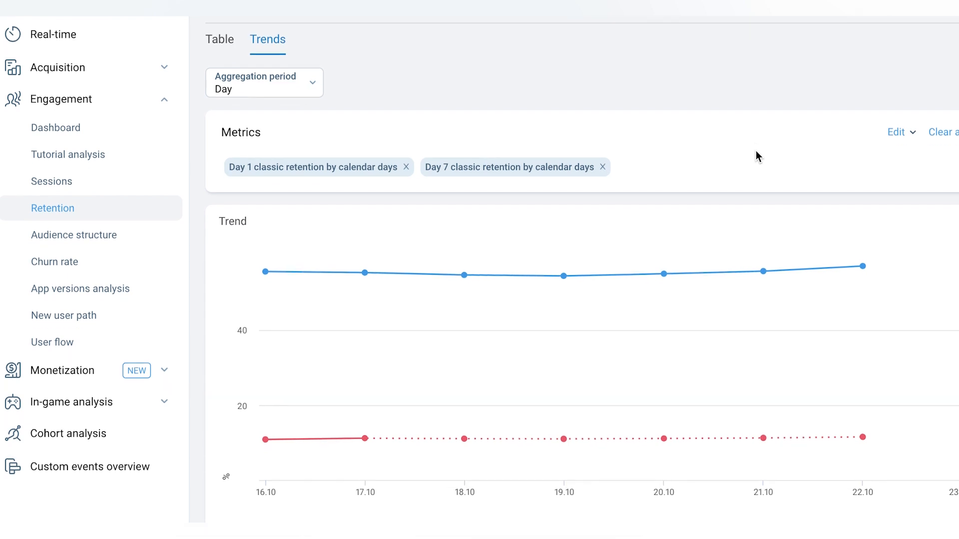
pyautogui.scroll(-1, 756, 151)
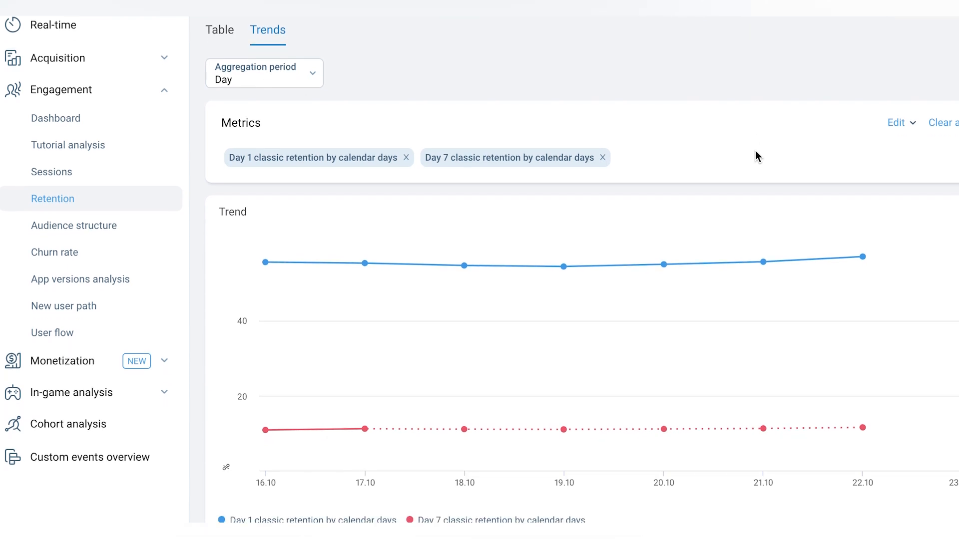
# - Apply an event filter to the Trends report for Payments performed at least 1 time during an unlimited period
pyautogui.scroll(1, 830, 115)
pyautogui.scroll(1, 830, 115)
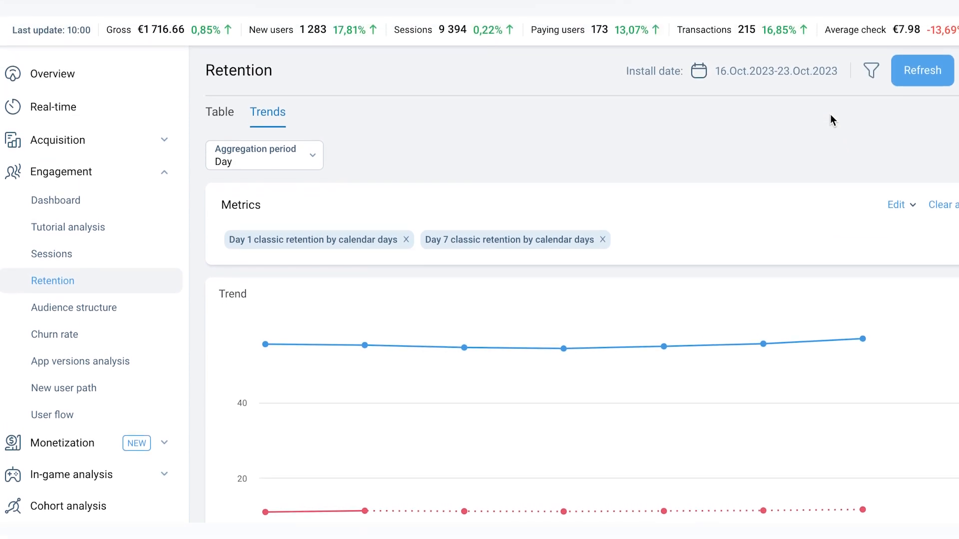
pyautogui.click(871, 75)
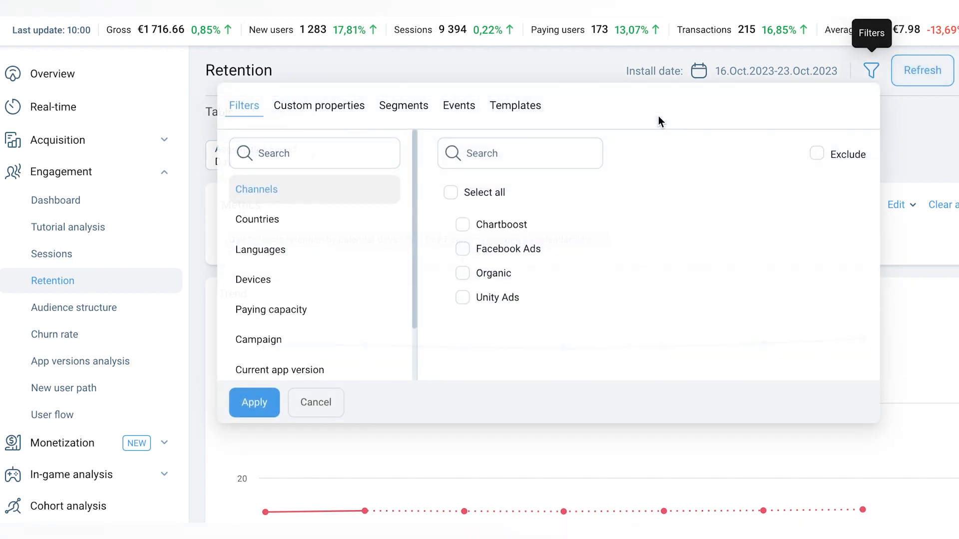
pyautogui.click(414, 106)
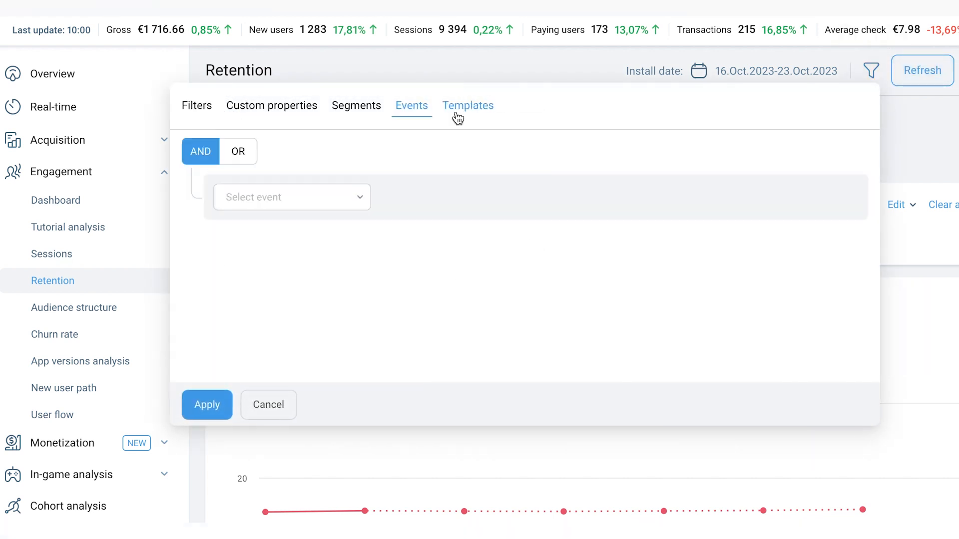
pyautogui.click(317, 197)
pyautogui.scroll(-2, 316, 328)
pyautogui.scroll(-6, 315, 304)
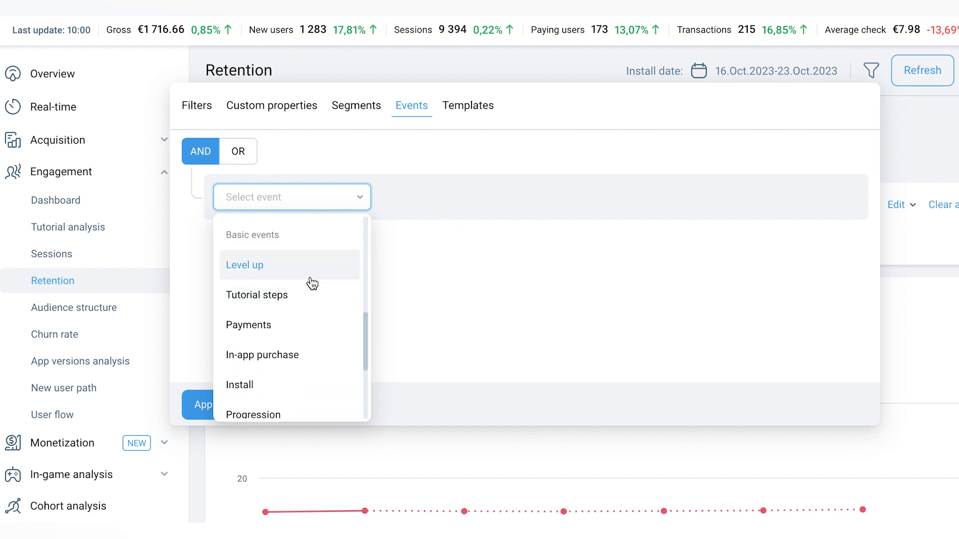
pyautogui.click(292, 327)
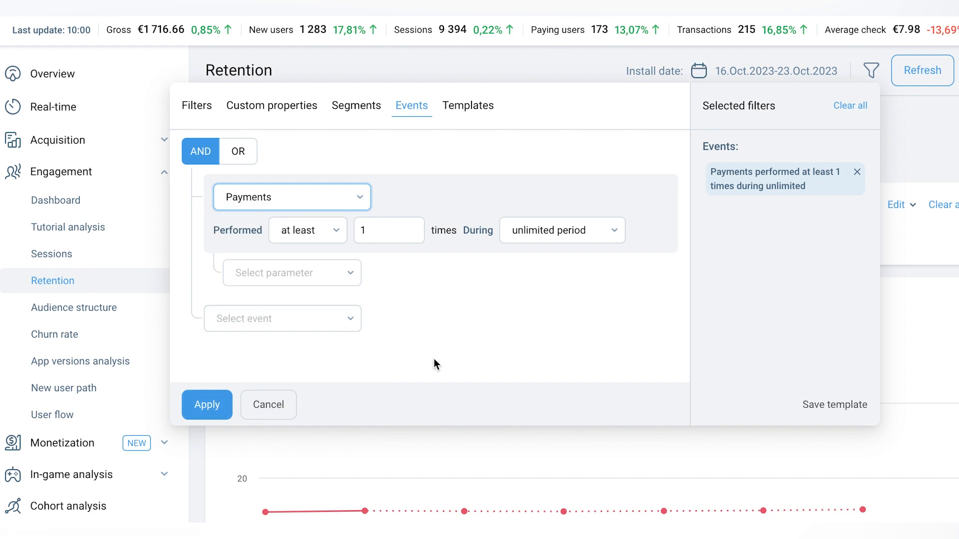
pyautogui.click(214, 403)
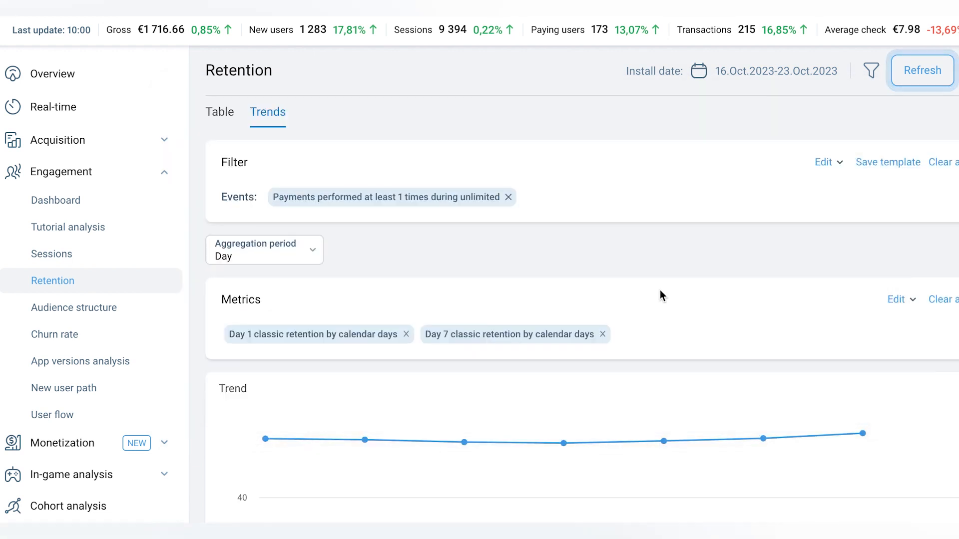
# - Refresh the Trends report with the Payments filter and examine the Day 1 and Day 7 retention lines
pyautogui.click(919, 80)
pyautogui.scroll(-3, 731, 279)
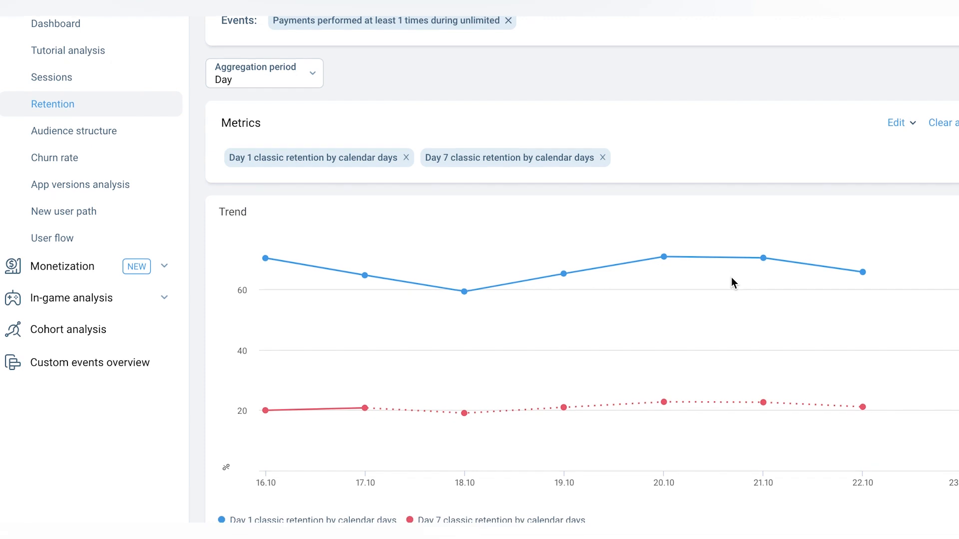
pyautogui.scroll(-1, 731, 277)
pyautogui.moveTo(763, 245)
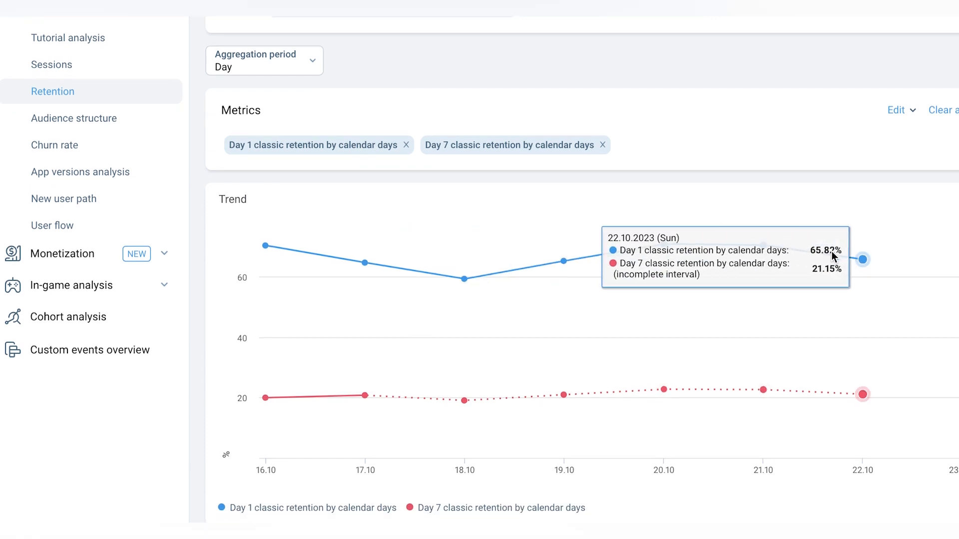